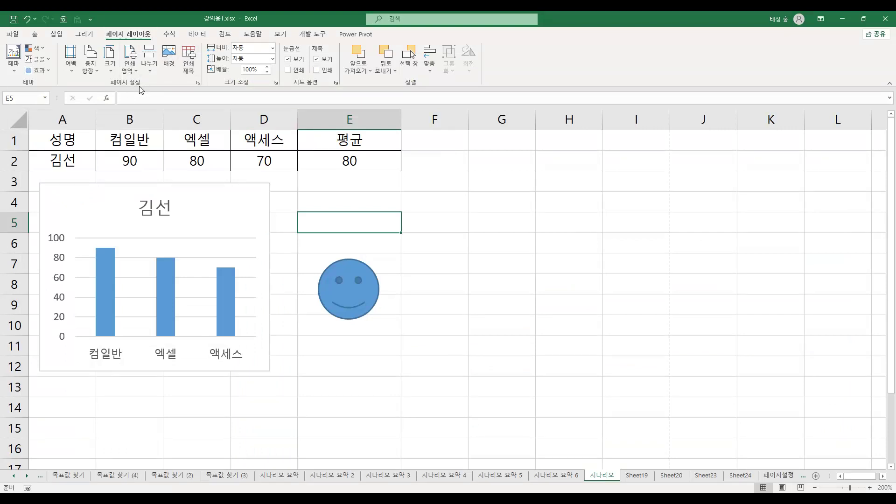
- Open the Page Setup dialog and look through its page, margin, header/footer and sheet settings
{"action": "left_click", "coordinate": [199, 83]}
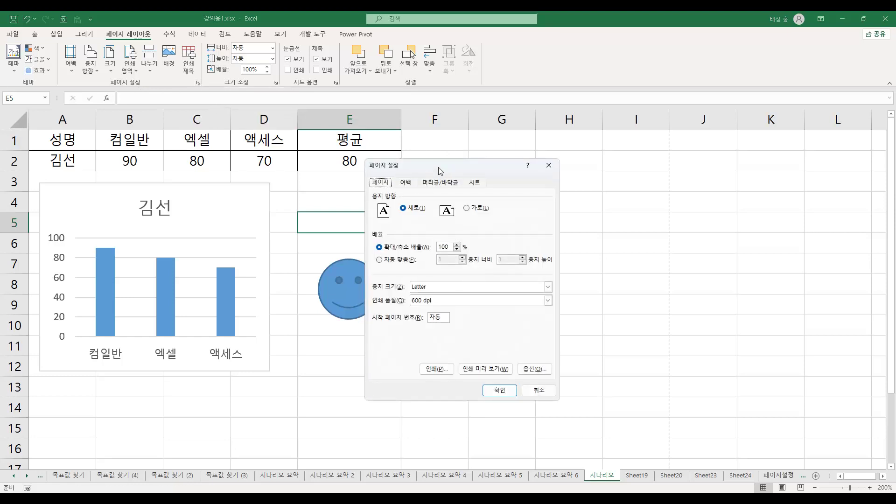
{"action": "left_click_drag", "start_coordinate": [439, 169], "coordinate": [481, 170]}
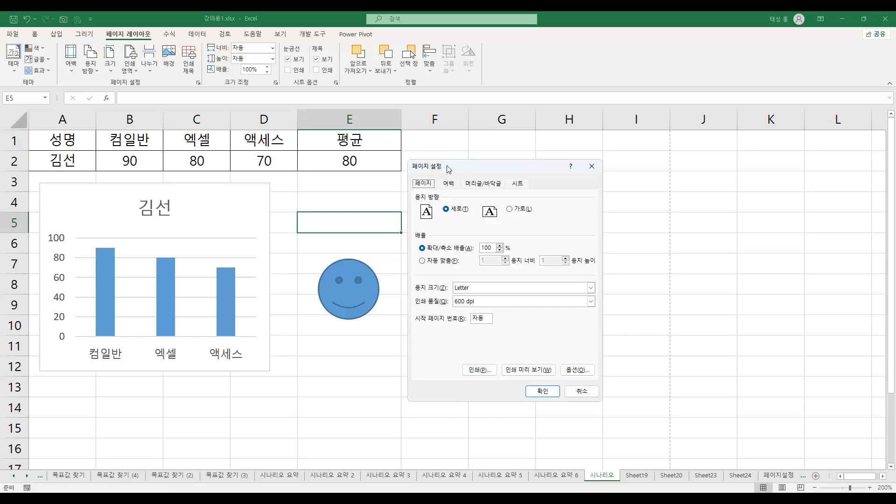
{"action": "left_click", "coordinate": [451, 186]}
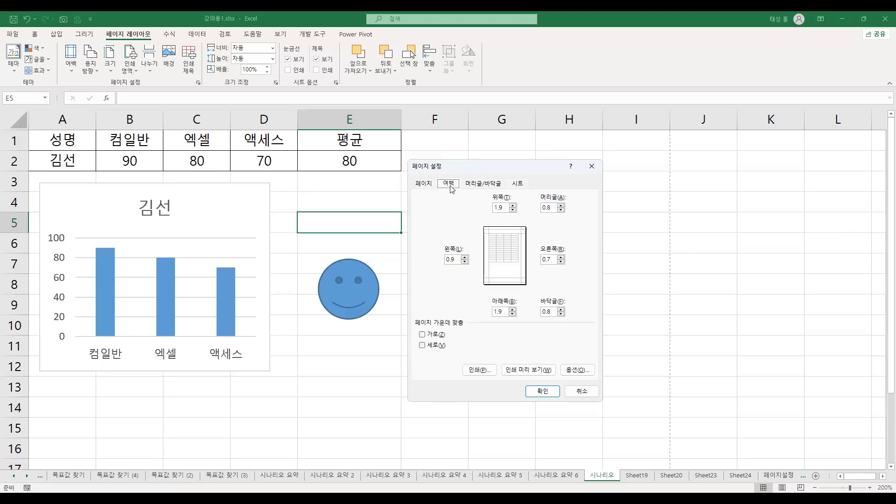
{"action": "left_click", "coordinate": [492, 186]}
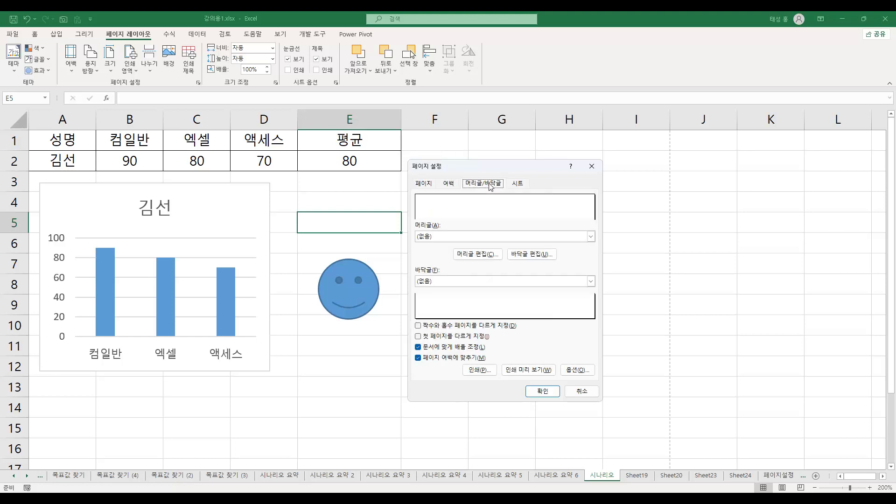
{"action": "left_click", "coordinate": [522, 187]}
{"action": "left_click", "coordinate": [425, 186]}
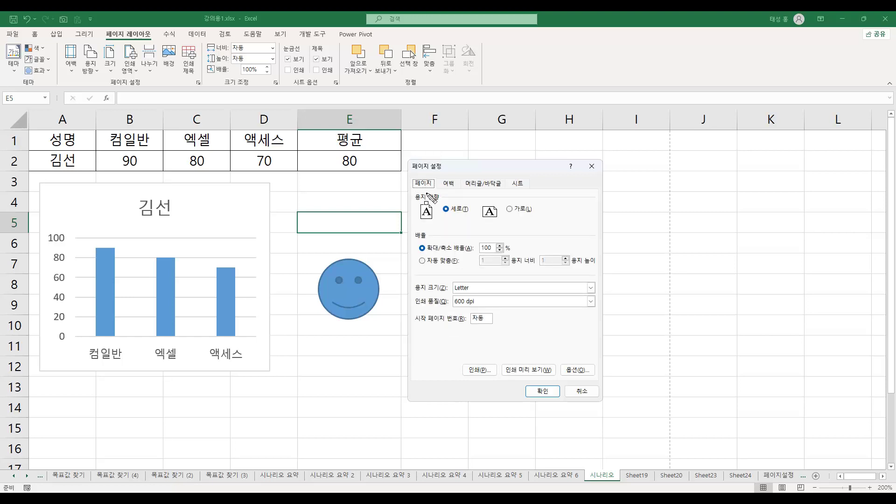
{"action": "mouse_move", "coordinate": [406, 192]}
{"action": "left_mouse_down"}
{"action": "mouse_move", "coordinate": [434, 220]}
{"action": "mouse_move", "coordinate": [539, 224]}
{"action": "left_mouse_up"}
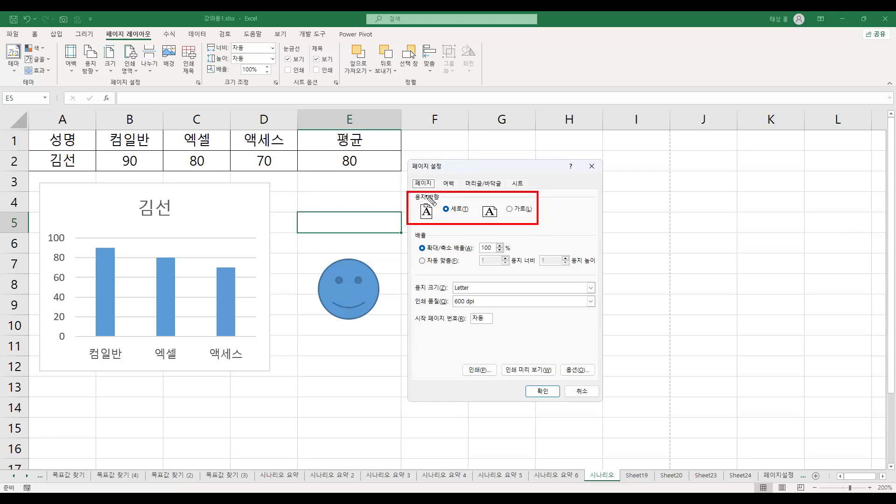
{"action": "mouse_move", "coordinate": [411, 182]}
{"action": "left_mouse_down"}
{"action": "mouse_move", "coordinate": [483, 211]}
{"action": "mouse_move", "coordinate": [532, 211]}
{"action": "left_mouse_up"}
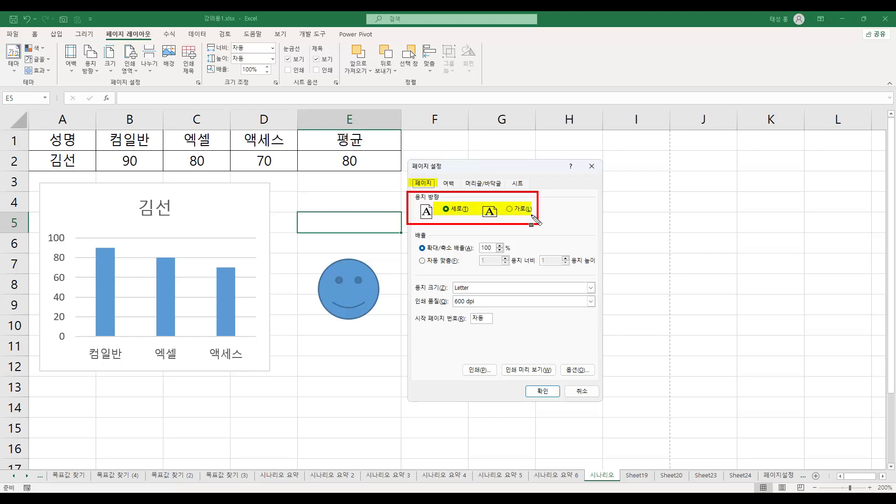
{"action": "left_click_drag", "start_coordinate": [414, 247], "coordinate": [512, 248]}
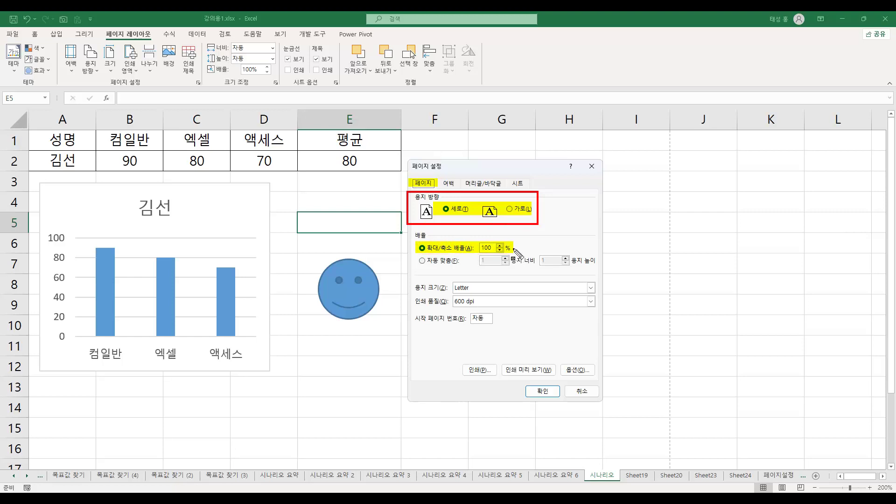
{"action": "mouse_move", "coordinate": [514, 232]}
{"action": "left_mouse_down"}
{"action": "mouse_move", "coordinate": [508, 239]}
{"action": "mouse_move", "coordinate": [581, 228]}
{"action": "mouse_move", "coordinate": [584, 236]}
{"action": "left_mouse_up"}
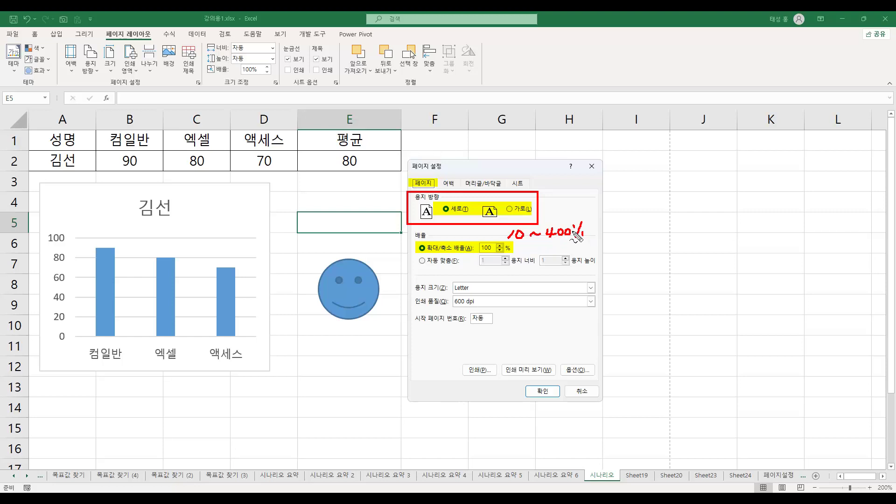
{"action": "key", "text": "Escape"}
- Set the print scaling to automatic fit (자동 맞춤) and bring up the margin settings
{"action": "left_click", "coordinate": [444, 262]}
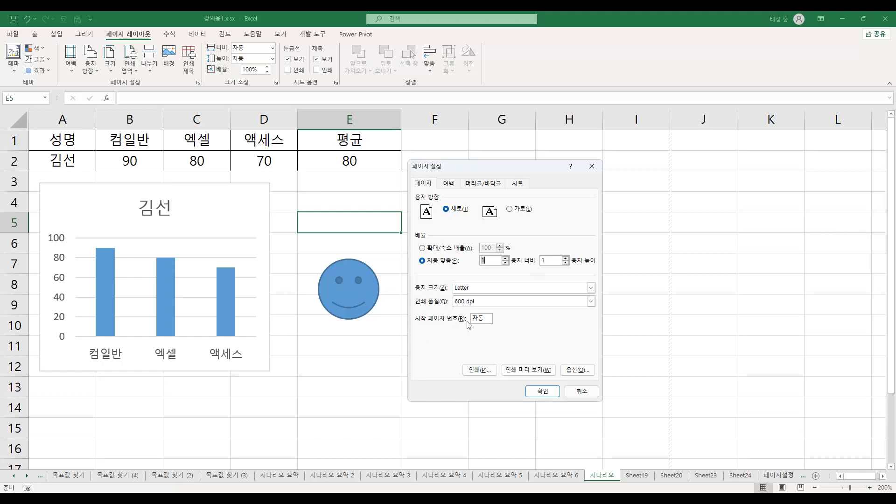
{"action": "left_click", "coordinate": [453, 185]}
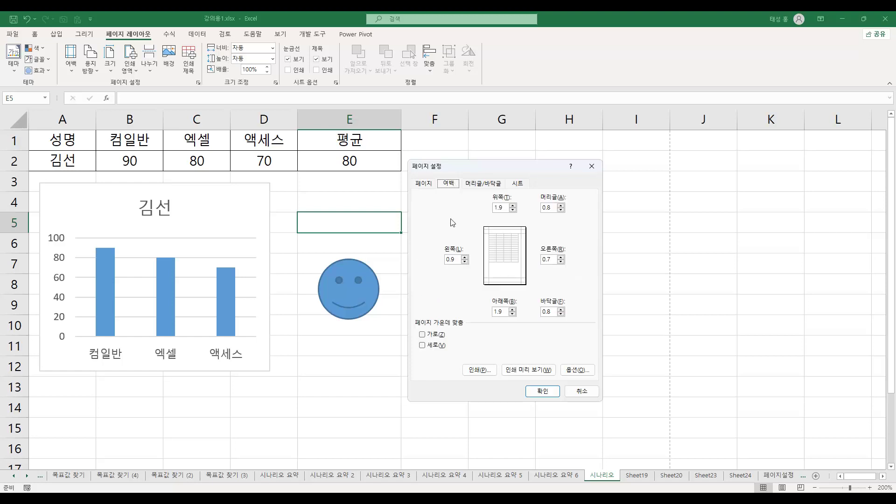
{"action": "left_click_drag", "start_coordinate": [488, 197], "coordinate": [512, 198]}
{"action": "left_click_drag", "start_coordinate": [489, 301], "coordinate": [518, 301]}
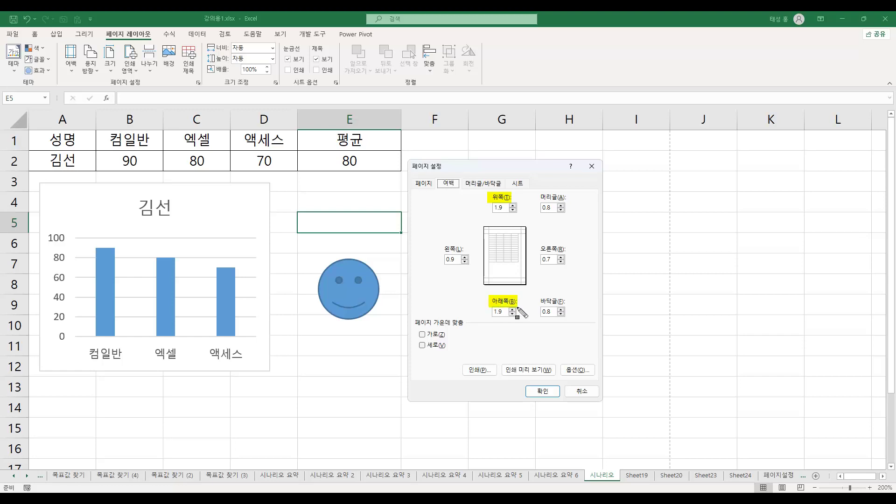
{"action": "left_click_drag", "start_coordinate": [439, 249], "coordinate": [464, 249]}
{"action": "left_click_drag", "start_coordinate": [538, 248], "coordinate": [566, 249]}
{"action": "left_click_drag", "start_coordinate": [540, 197], "coordinate": [566, 197]}
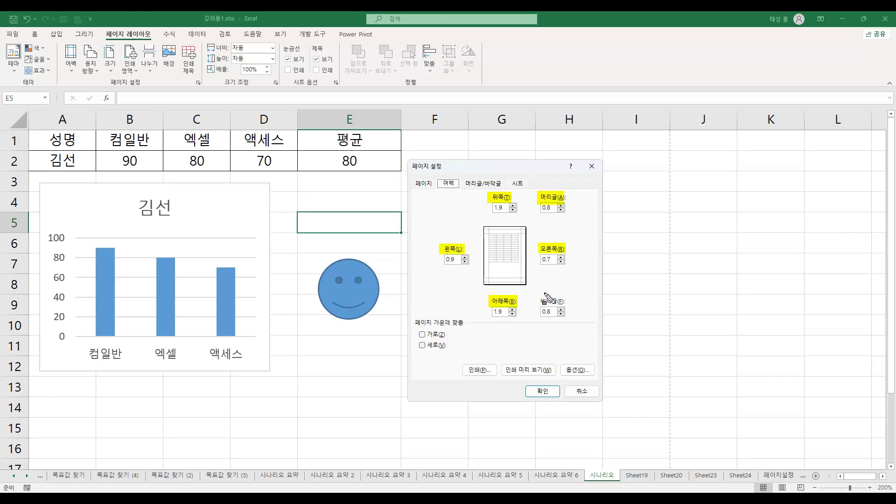
{"action": "left_click_drag", "start_coordinate": [540, 301], "coordinate": [565, 301]}
{"action": "left_click_drag", "start_coordinate": [410, 317], "coordinate": [469, 350]}
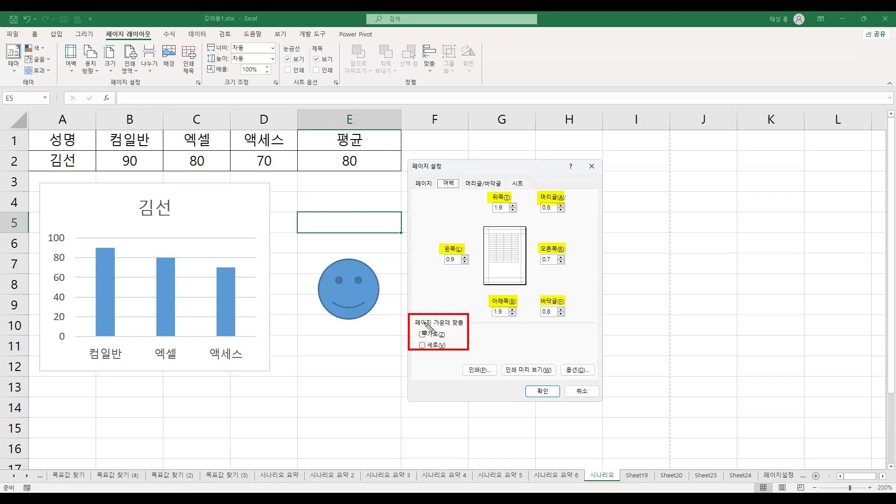
{"action": "mouse_move", "coordinate": [414, 322]}
{"action": "left_mouse_down"}
{"action": "mouse_move", "coordinate": [464, 329]}
{"action": "mouse_move", "coordinate": [446, 334]}
{"action": "mouse_move", "coordinate": [439, 345]}
{"action": "mouse_move", "coordinate": [447, 346]}
{"action": "left_mouse_up"}
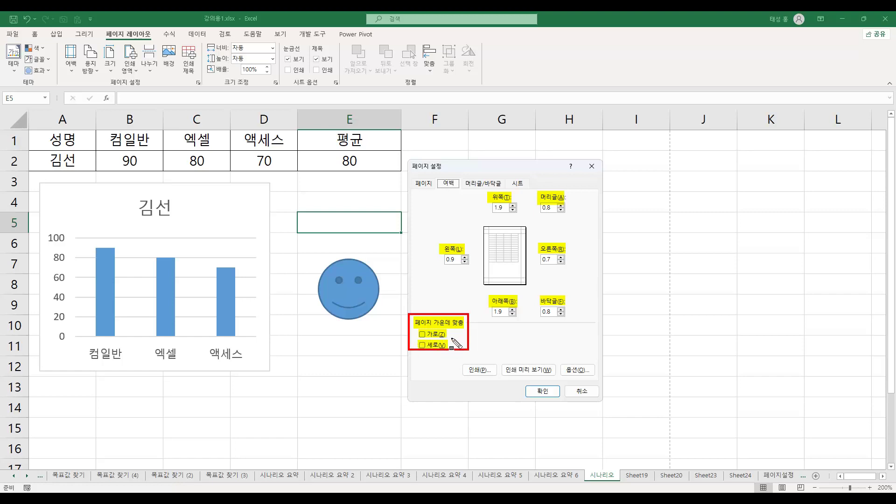
{"action": "left_click_drag", "start_coordinate": [438, 183], "coordinate": [459, 183]}
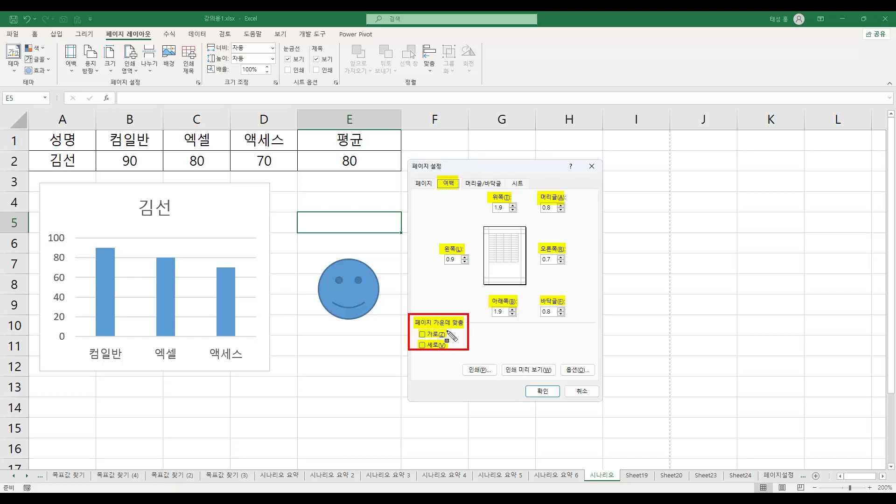
{"action": "key", "text": "Escape"}
- Examine the header/footer settings, including the odd/even page, first page, document scaling and margin alignment options
{"action": "left_click", "coordinate": [495, 185]}
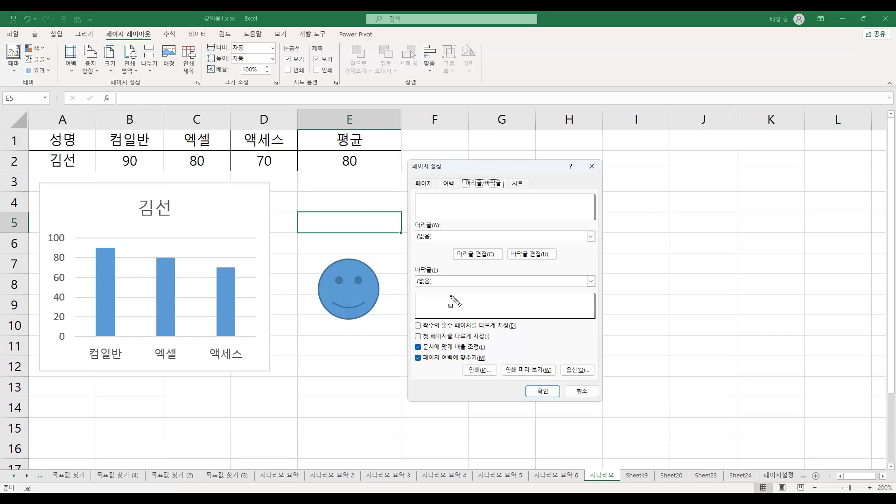
{"action": "left_click_drag", "start_coordinate": [413, 321], "coordinate": [521, 331]}
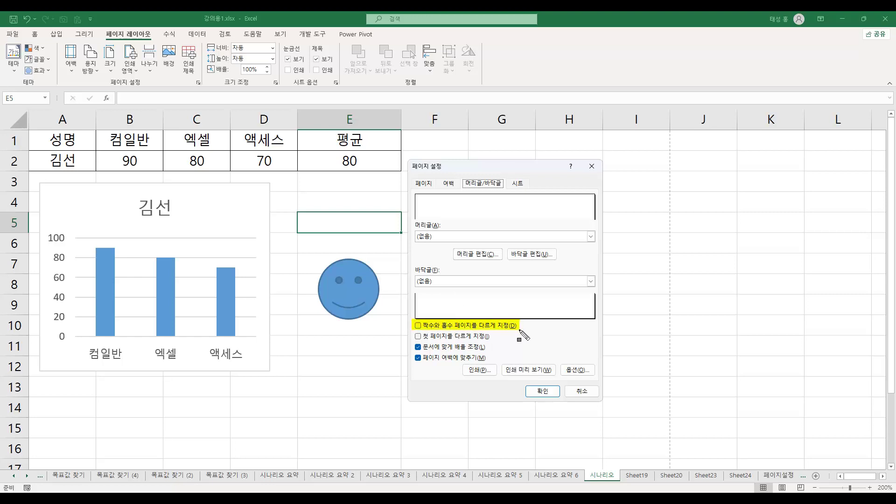
{"action": "left_click_drag", "start_coordinate": [413, 333], "coordinate": [517, 340]}
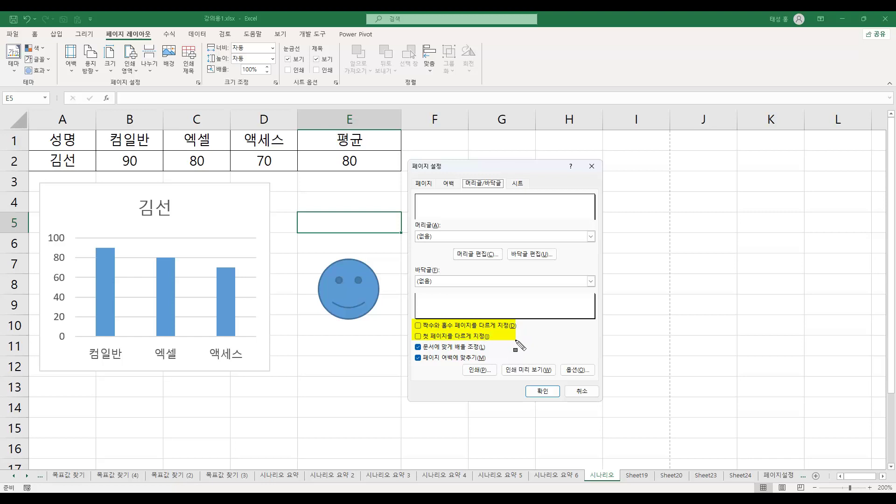
{"action": "left_click_drag", "start_coordinate": [414, 344], "coordinate": [517, 351]}
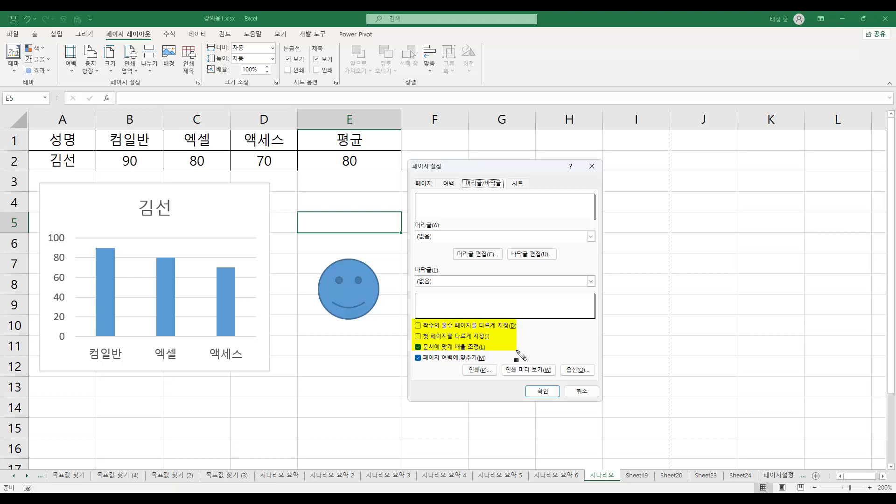
{"action": "left_click_drag", "start_coordinate": [413, 355], "coordinate": [518, 362]}
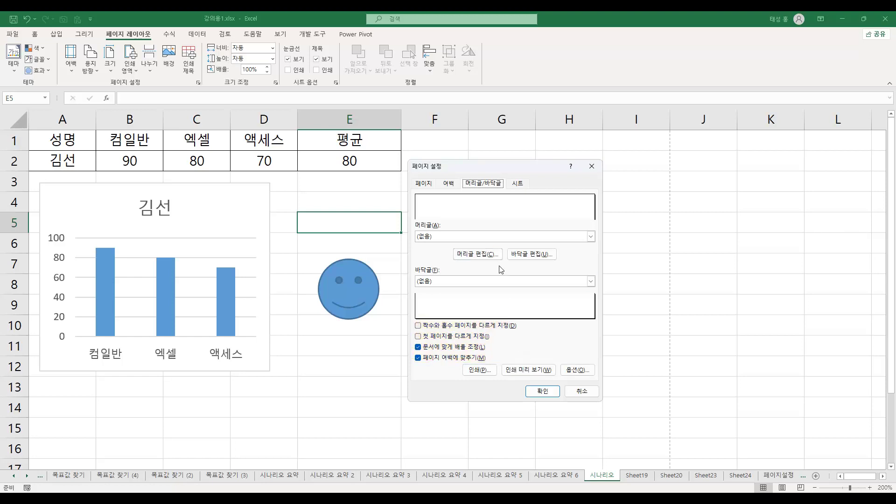
- Insert the page number and total page count codes in the left section of a custom header
{"action": "left_click", "coordinate": [488, 257]}
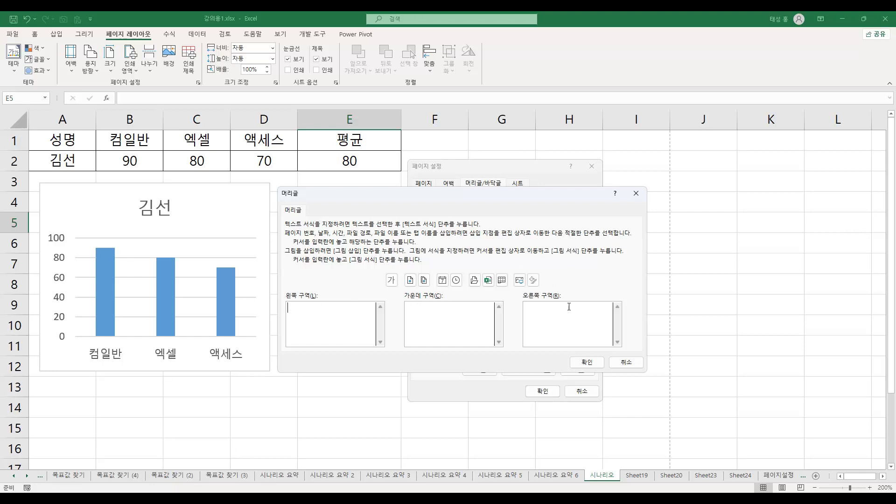
{"action": "left_click", "coordinate": [410, 281]}
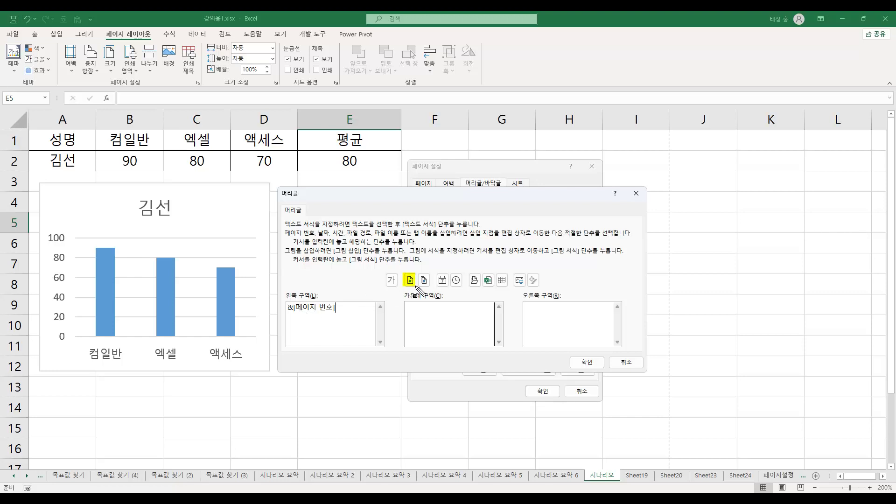
{"action": "left_click_drag", "start_coordinate": [291, 311], "coordinate": [344, 317]}
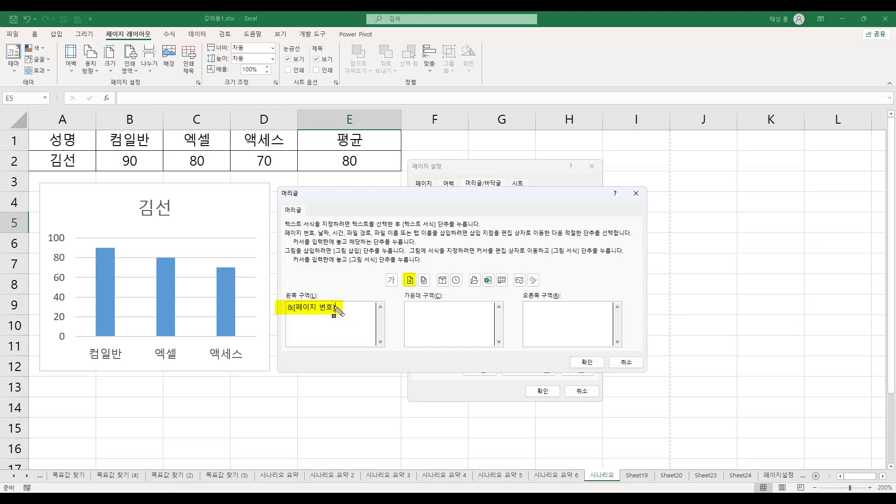
{"action": "key", "text": "Escape"}
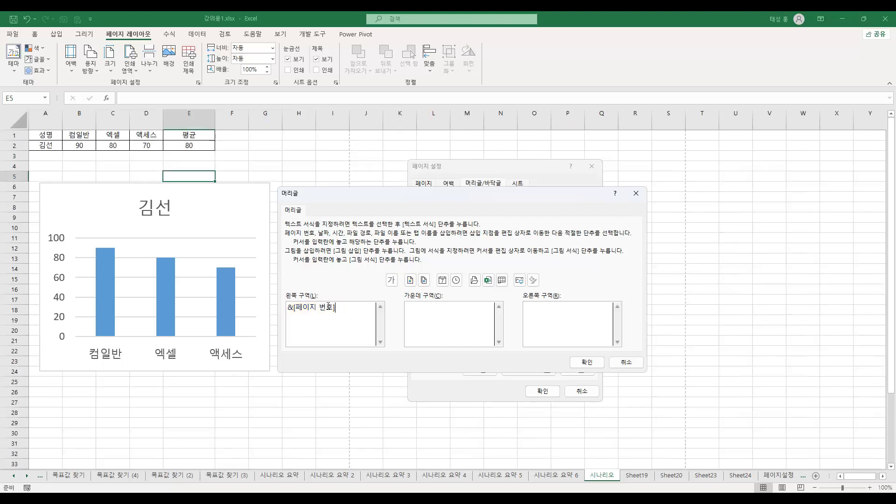
{"action": "left_click", "coordinate": [425, 282]}
- Try inserting the date, time, file path, file name and sheet name codes in the header's center section, and discard the custom header
{"action": "left_click", "coordinate": [425, 311]}
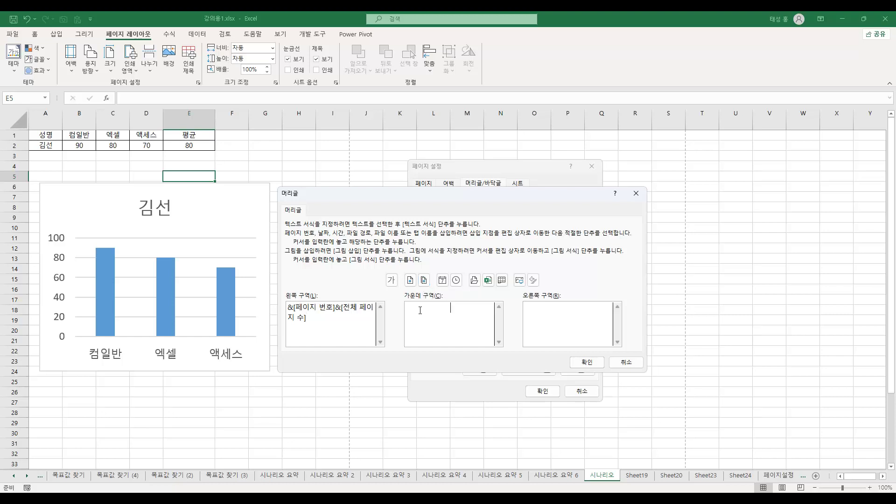
{"action": "left_click", "coordinate": [443, 281]}
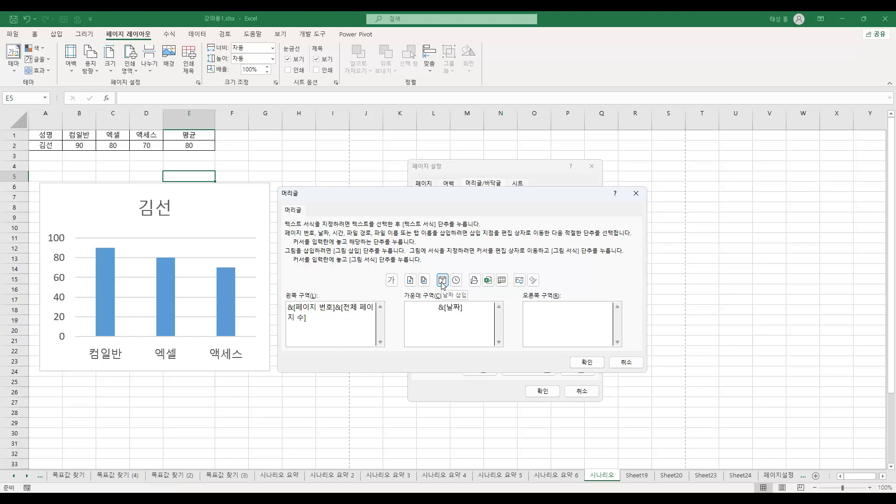
{"action": "left_click", "coordinate": [456, 282]}
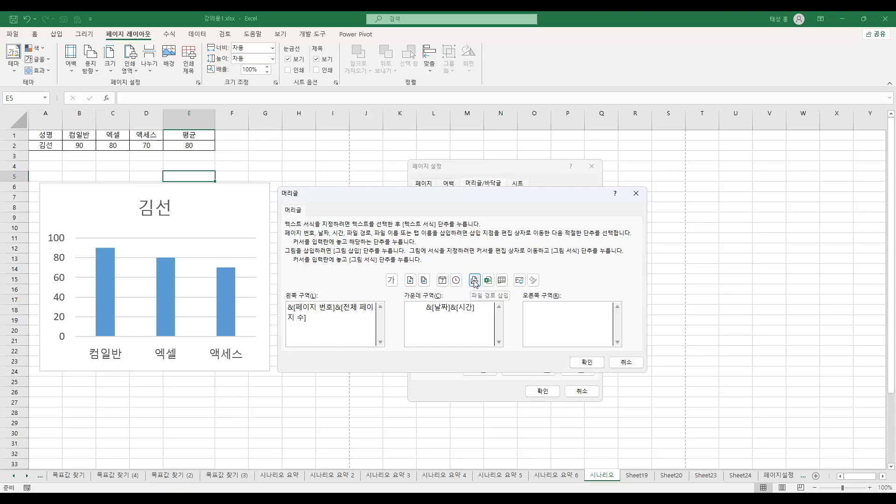
{"action": "left_click", "coordinate": [475, 282]}
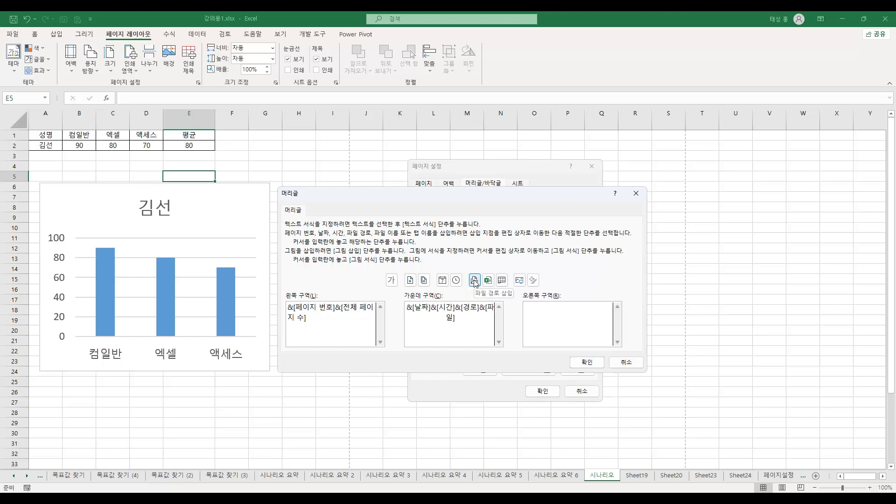
{"action": "mouse_move", "coordinate": [455, 308]}
{"action": "left_mouse_down"}
{"action": "mouse_move", "coordinate": [486, 309]}
{"action": "mouse_move", "coordinate": [499, 322]}
{"action": "mouse_move", "coordinate": [447, 321]}
{"action": "mouse_move", "coordinate": [462, 323]}
{"action": "mouse_move", "coordinate": [464, 310]}
{"action": "mouse_move", "coordinate": [448, 306]}
{"action": "left_mouse_up"}
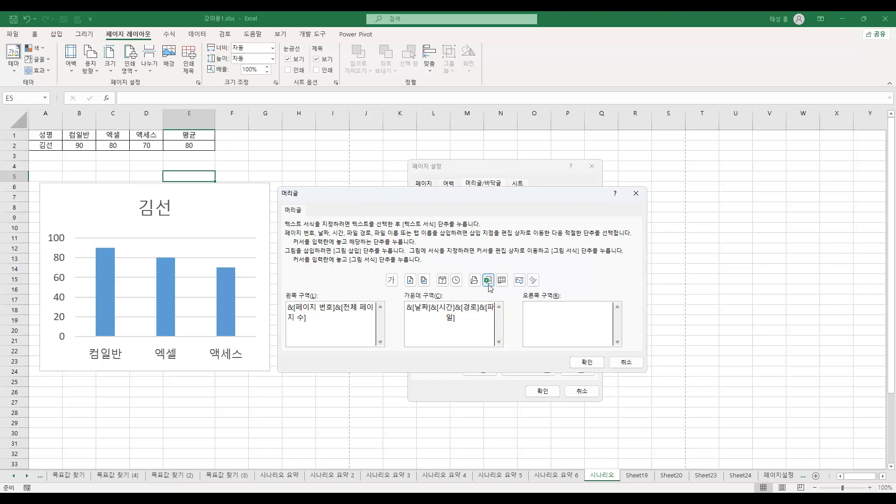
{"action": "left_click", "coordinate": [488, 281]}
{"action": "left_click", "coordinate": [502, 282]}
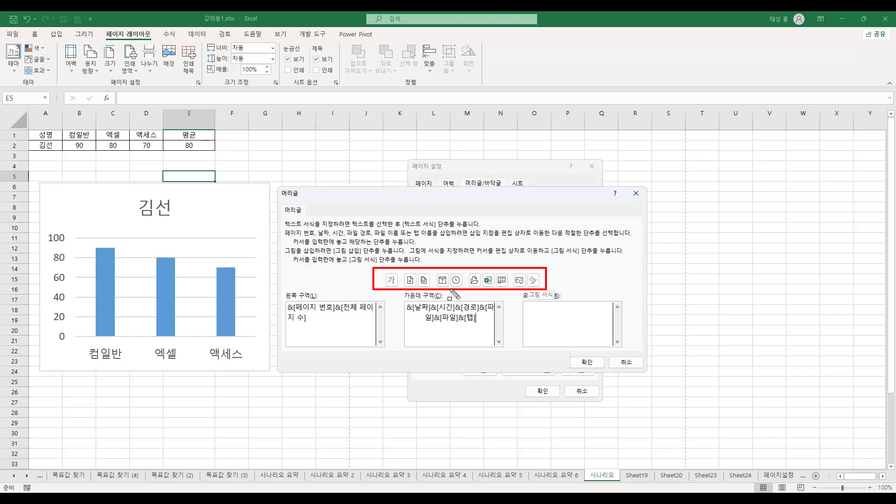
{"action": "left_click", "coordinate": [626, 362]}
- View the custom footer editor and leave it without making changes
{"action": "left_click", "coordinate": [536, 259]}
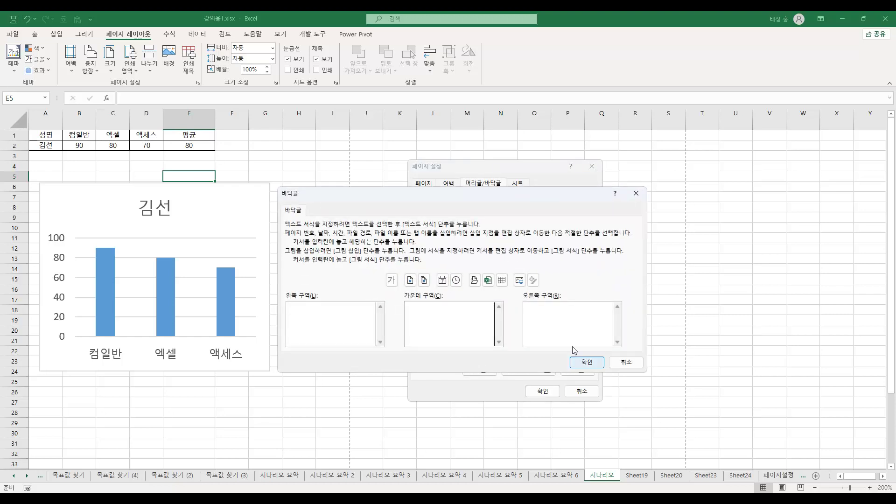
{"action": "left_click", "coordinate": [626, 362]}
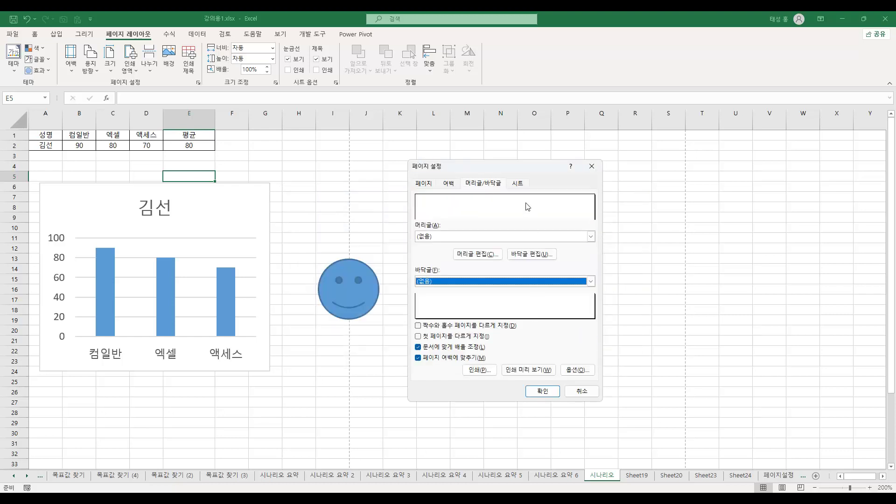
- Set row 1 as the print title row to repeat in the sheet print settings
{"action": "left_click", "coordinate": [520, 185]}
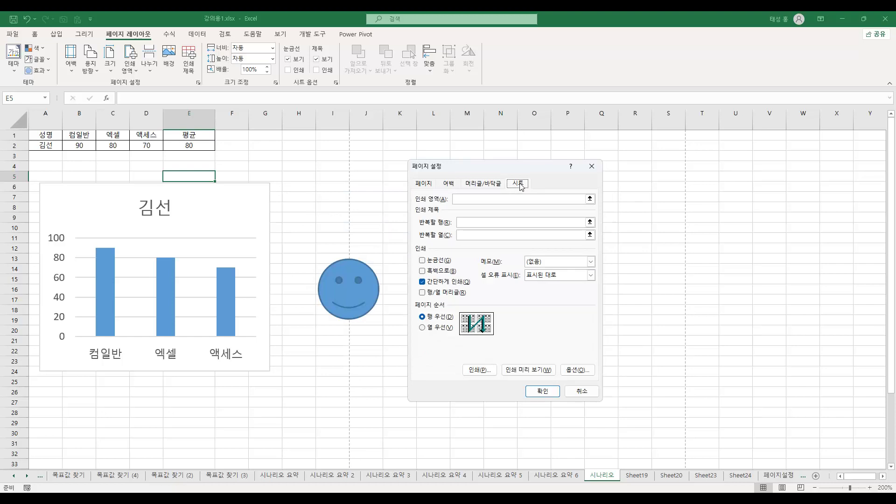
{"action": "left_click", "coordinate": [456, 199]}
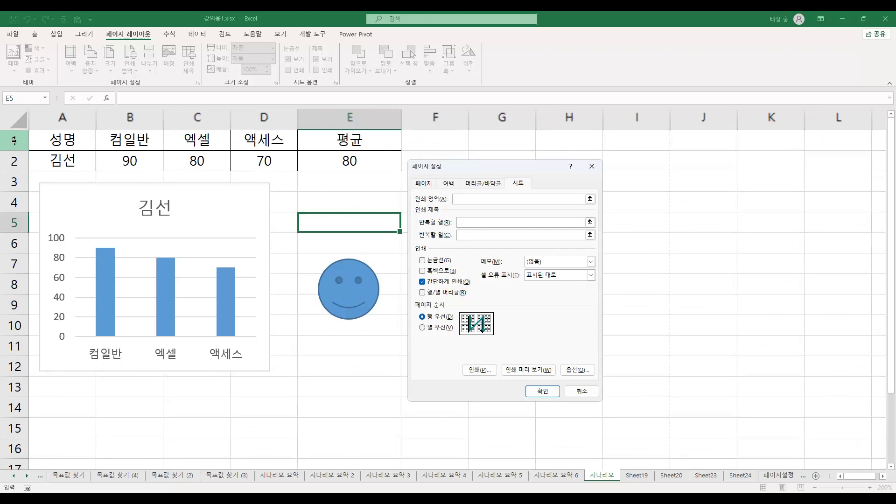
{"action": "left_click", "coordinate": [16, 140]}
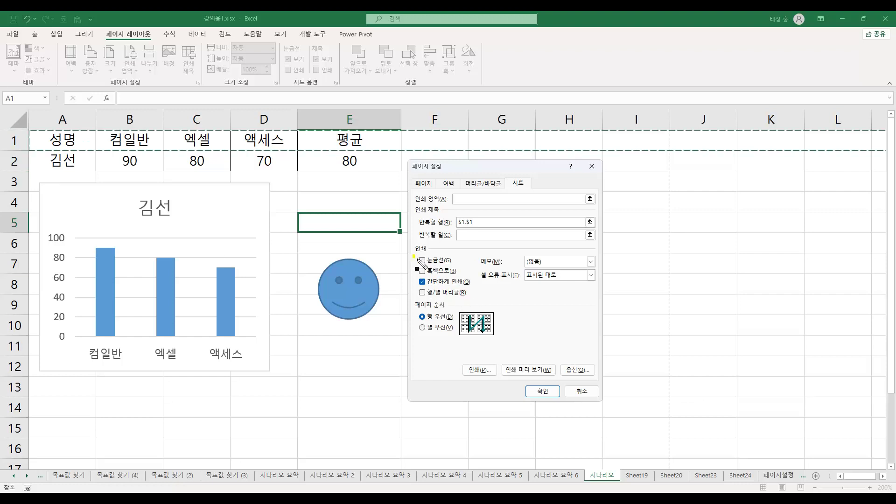
{"action": "left_click_drag", "start_coordinate": [416, 260], "coordinate": [456, 260]}
{"action": "left_click_drag", "start_coordinate": [415, 293], "coordinate": [465, 293]}
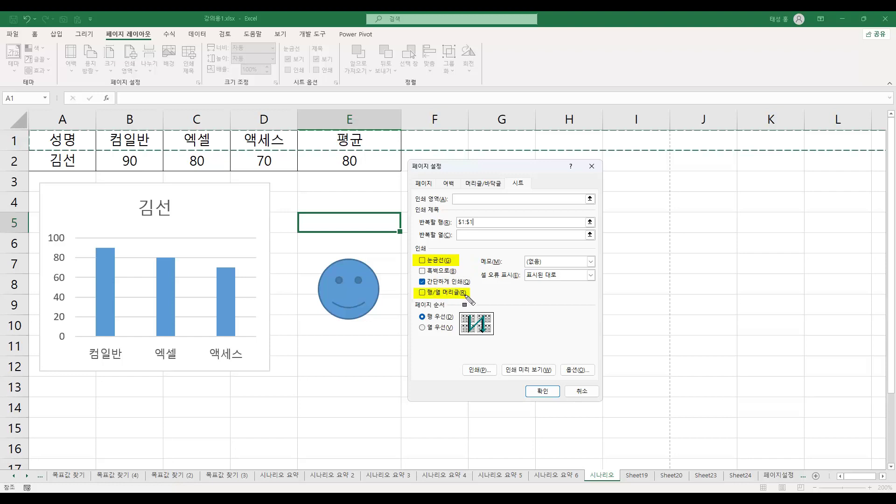
{"action": "left_click_drag", "start_coordinate": [416, 269], "coordinate": [456, 271]}
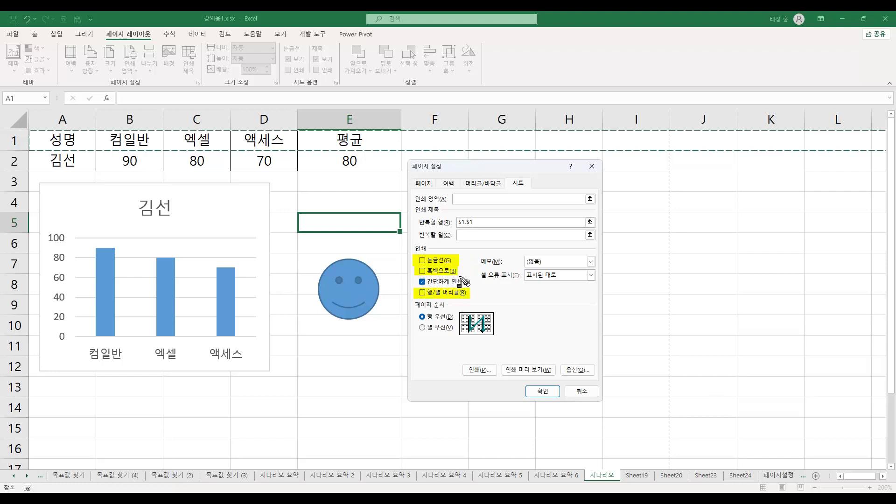
{"action": "left_click_drag", "start_coordinate": [416, 282], "coordinate": [471, 282]}
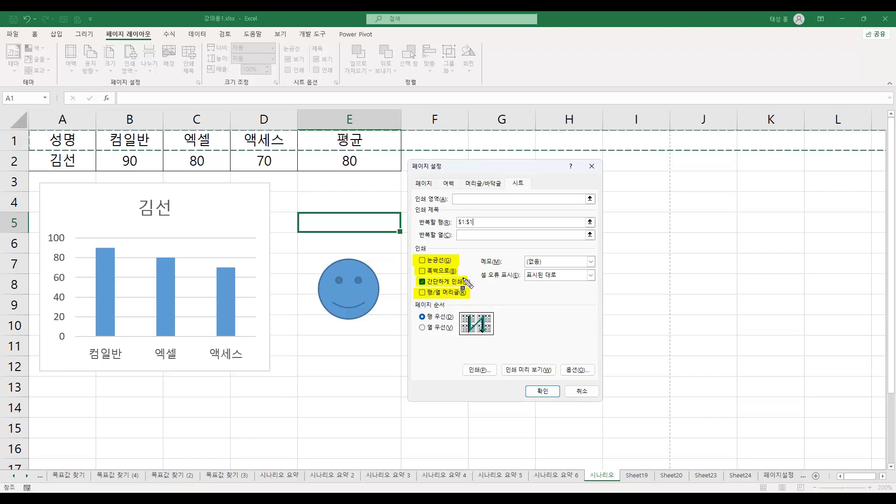
{"action": "left_click_drag", "start_coordinate": [325, 269], "coordinate": [377, 310]}
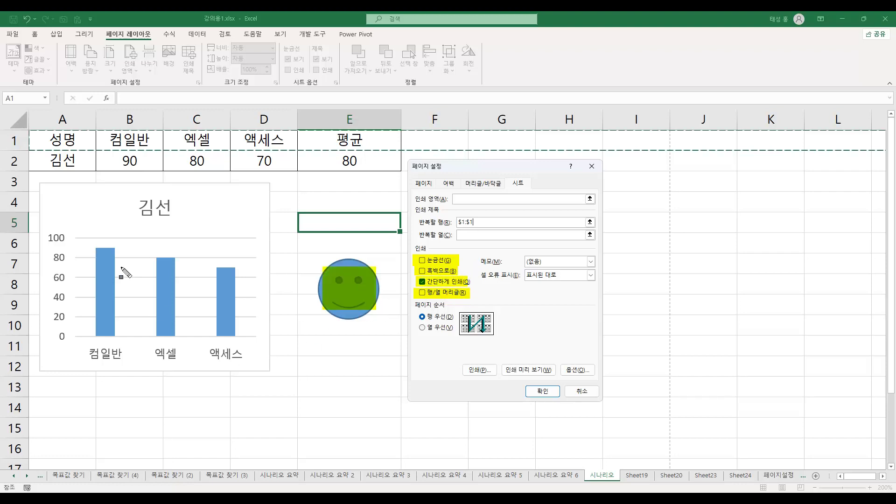
{"action": "left_click_drag", "start_coordinate": [121, 269], "coordinate": [190, 313]}
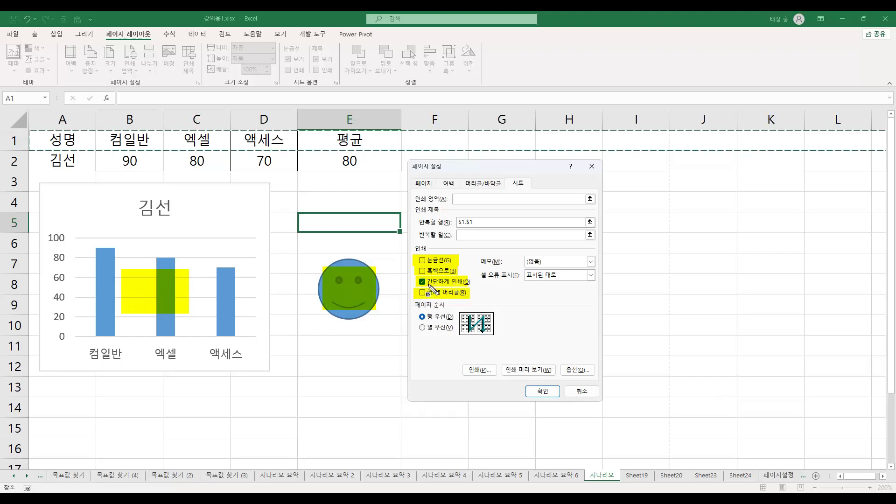
{"action": "key", "text": "Escape"}
- Clear the reference for the print title rows to repeat
{"action": "left_click", "coordinate": [364, 195]}
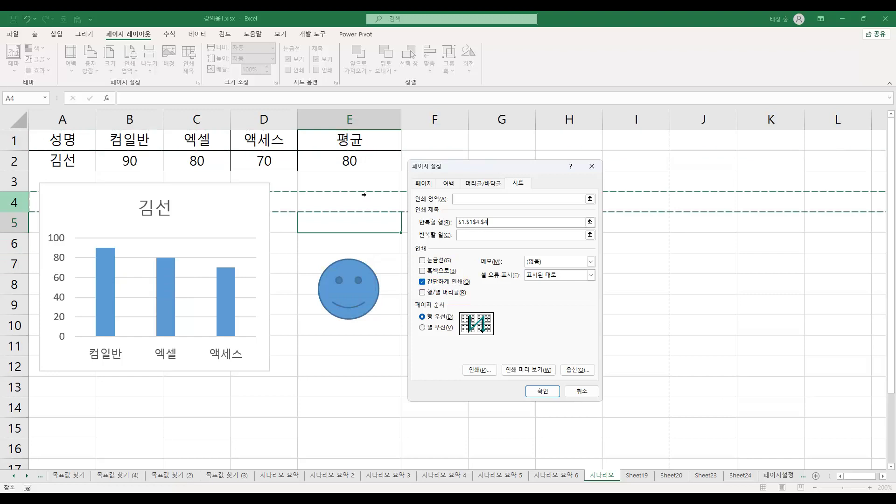
{"action": "left_click", "coordinate": [494, 223]}
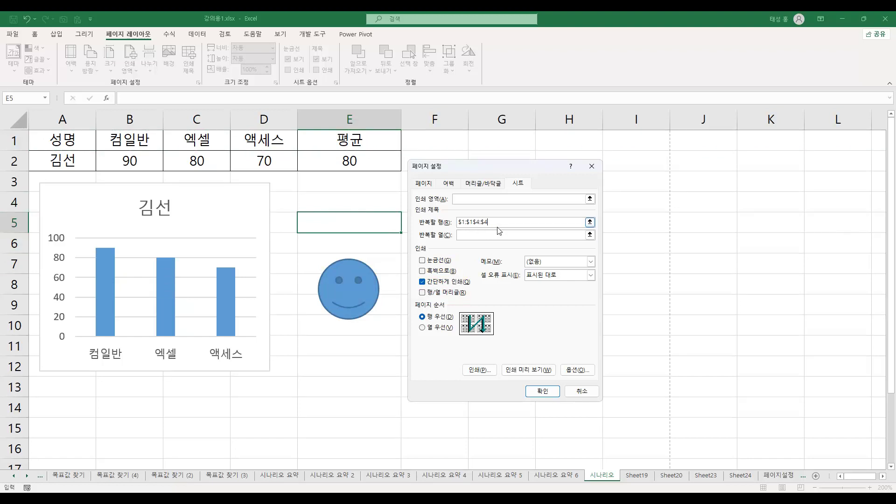
{"action": "key", "text": "BackSpace"}
{"action": "key", "text": "BackSpace"}
{"action": "key", "text": "BackSpace"}
{"action": "key", "text": "BackSpace"}
{"action": "key", "text": "BackSpace"}
{"action": "key", "text": "BackSpace"}
{"action": "key", "text": "BackSpace"}
{"action": "key", "text": "BackSpace"}
{"action": "key", "text": "BackSpace"}
- Preview the printout with draft quality (간단하게 인쇄) on, and return to the worksheet
{"action": "key", "text": "Tab"}
{"action": "left_click", "coordinate": [536, 371]}
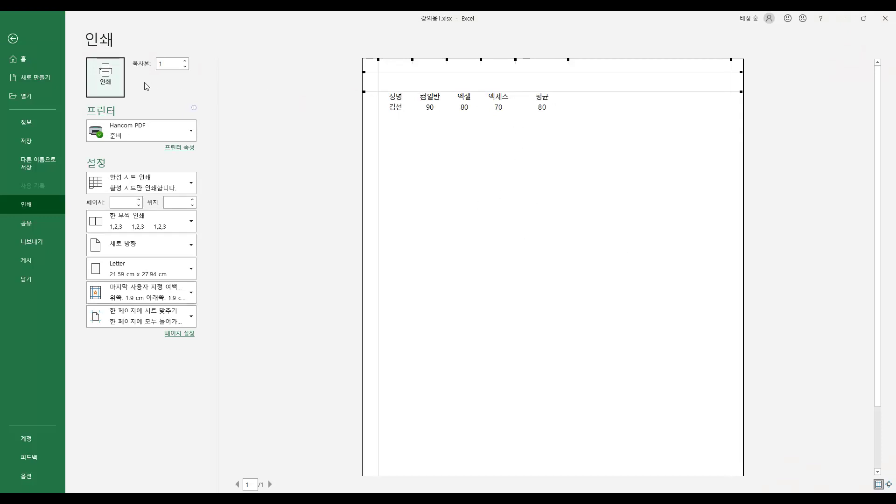
{"action": "left_click", "coordinate": [13, 38]}
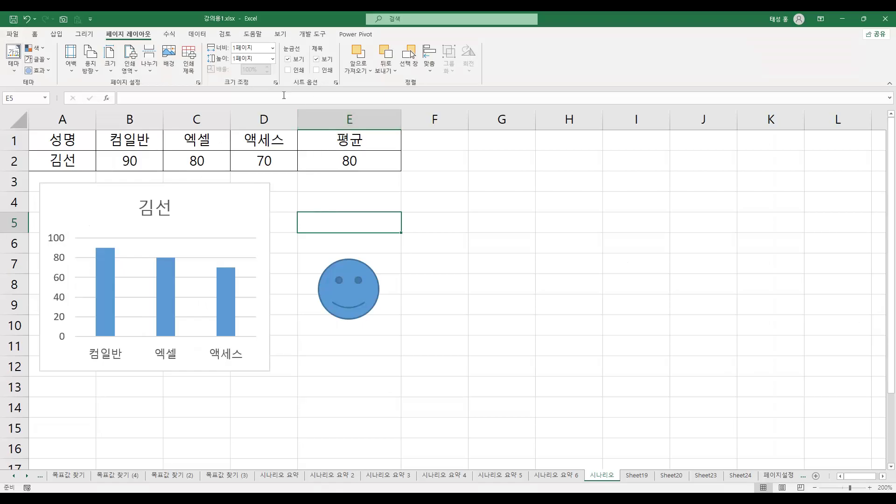
- Enable printing of gridlines (눈금선) and row/column headings (행/열 머리글), turn off draft quality (간단하게 인쇄), and preview the printout
{"action": "left_click", "coordinate": [198, 83]}
{"action": "left_click", "coordinate": [518, 184]}
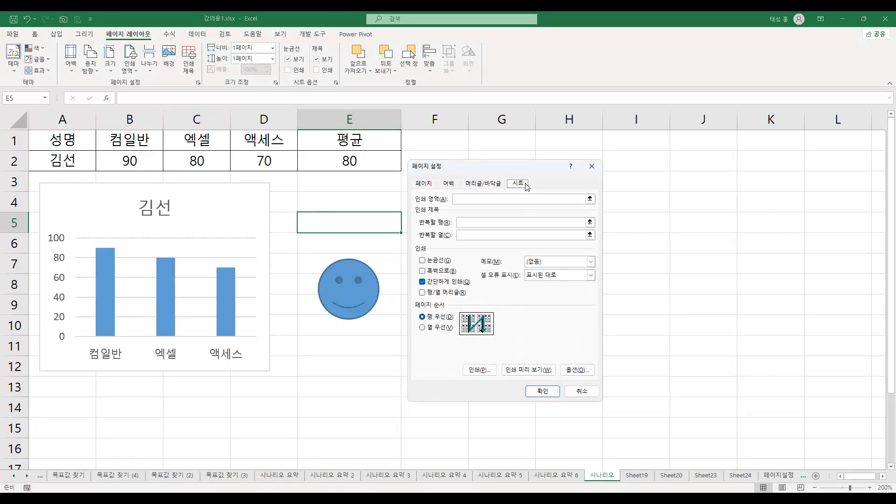
{"action": "left_click", "coordinate": [440, 262]}
{"action": "left_click", "coordinate": [441, 283]}
{"action": "left_click", "coordinate": [450, 294]}
{"action": "left_click", "coordinate": [545, 370]}
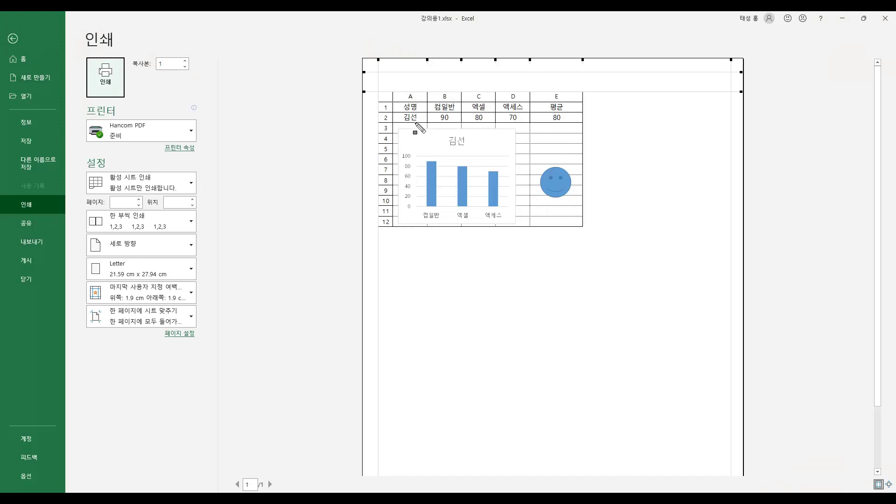
{"action": "left_click_drag", "start_coordinate": [379, 91], "coordinate": [578, 95]}
{"action": "mouse_move", "coordinate": [375, 105]}
{"action": "left_mouse_down"}
{"action": "mouse_move", "coordinate": [410, 207]}
{"action": "mouse_move", "coordinate": [409, 236]}
{"action": "left_mouse_up"}
{"action": "left_click_drag", "start_coordinate": [531, 140], "coordinate": [579, 142]}
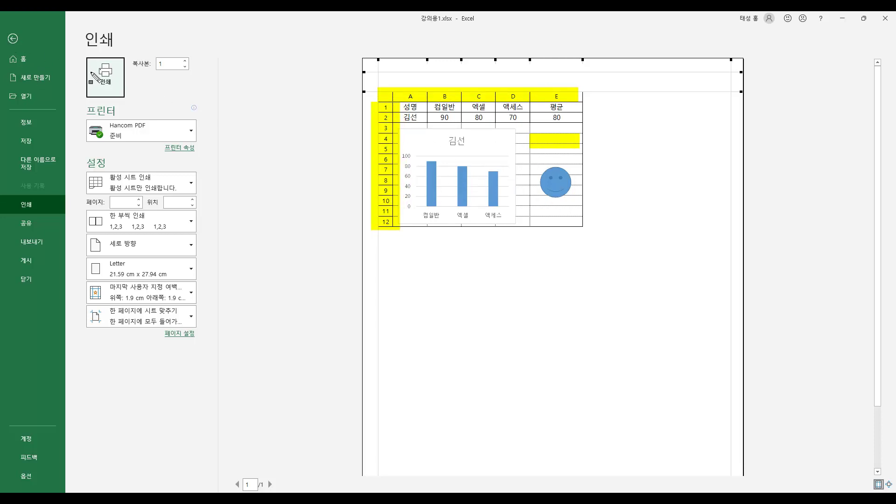
- Return to the sheet print settings and review the available choices for comments (메모) and cell error display (셀 오류 표시)
{"action": "left_click", "coordinate": [13, 40]}
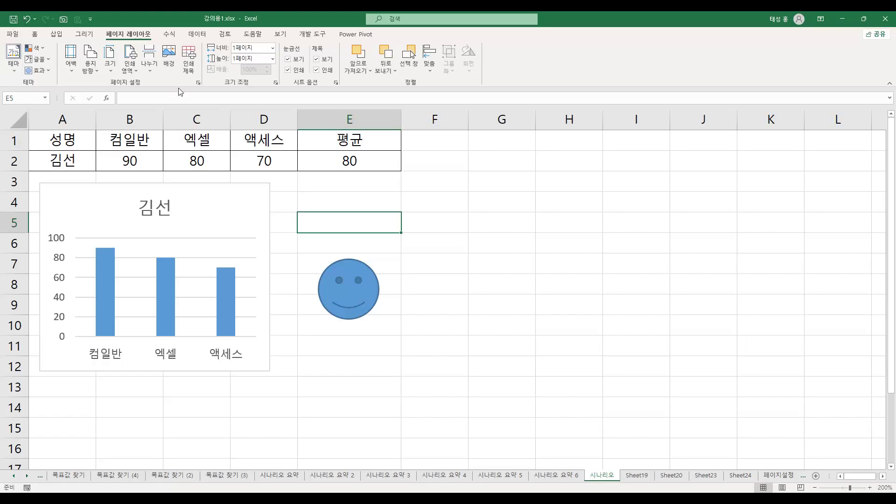
{"action": "left_click", "coordinate": [198, 83]}
{"action": "left_click", "coordinate": [517, 183]}
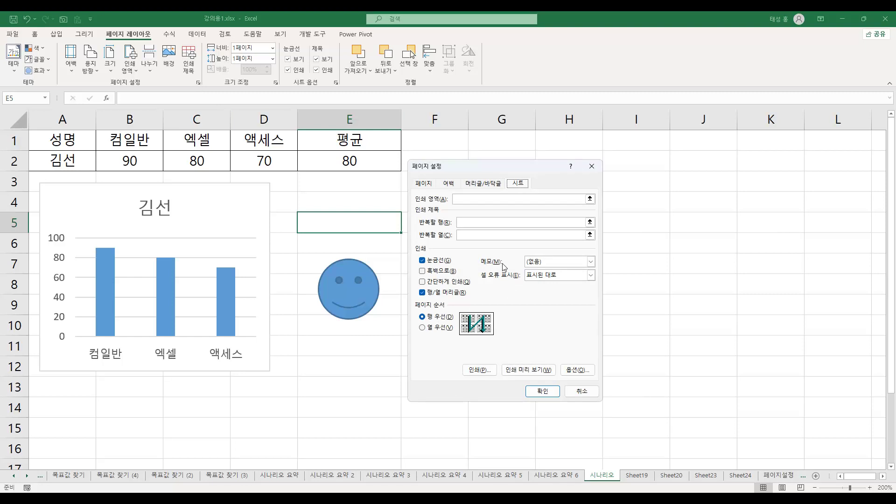
{"action": "left_click", "coordinate": [591, 262]}
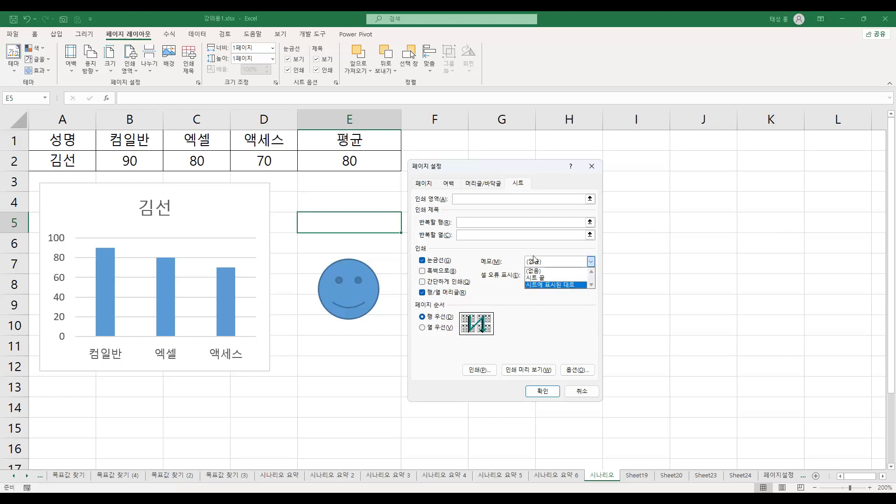
{"action": "left_click", "coordinate": [523, 273]}
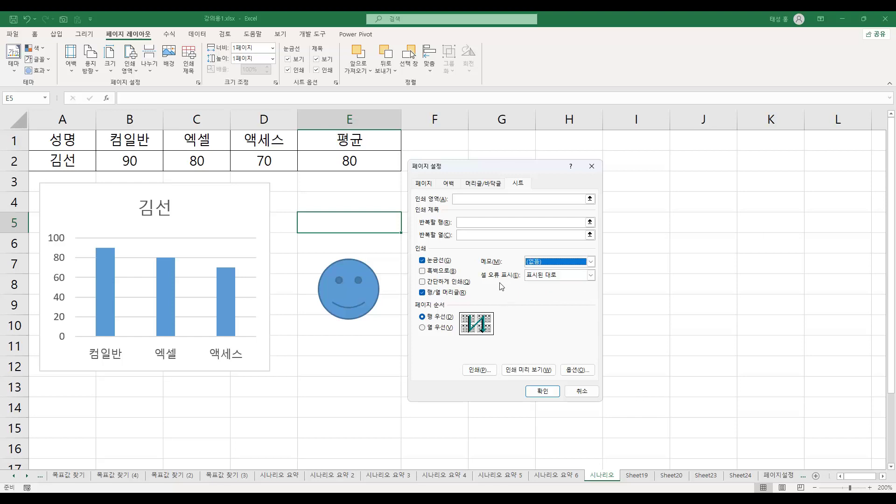
{"action": "left_click", "coordinate": [592, 275]}
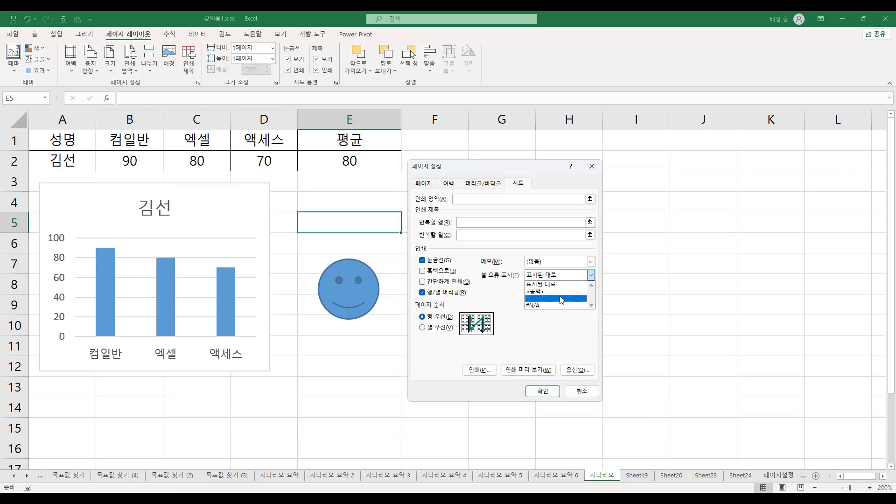
{"action": "left_click", "coordinate": [503, 296]}
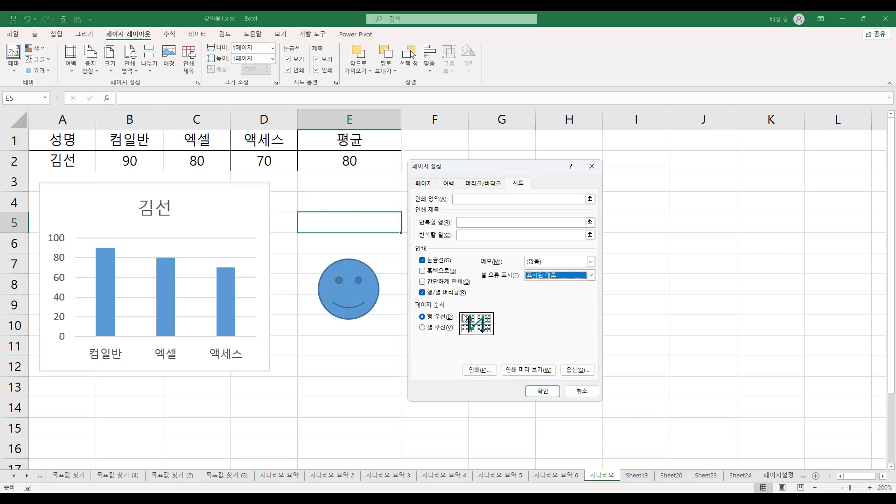
- Compare the row-first and column-first page orders, and set the page order to column first (열 우선)
{"action": "left_click", "coordinate": [436, 328]}
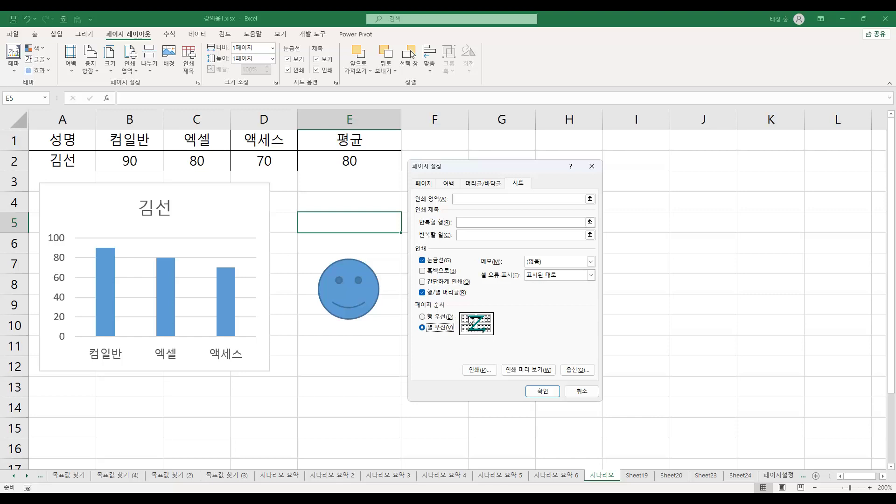
{"action": "left_click", "coordinate": [443, 318]}
{"action": "key", "text": "Down"}
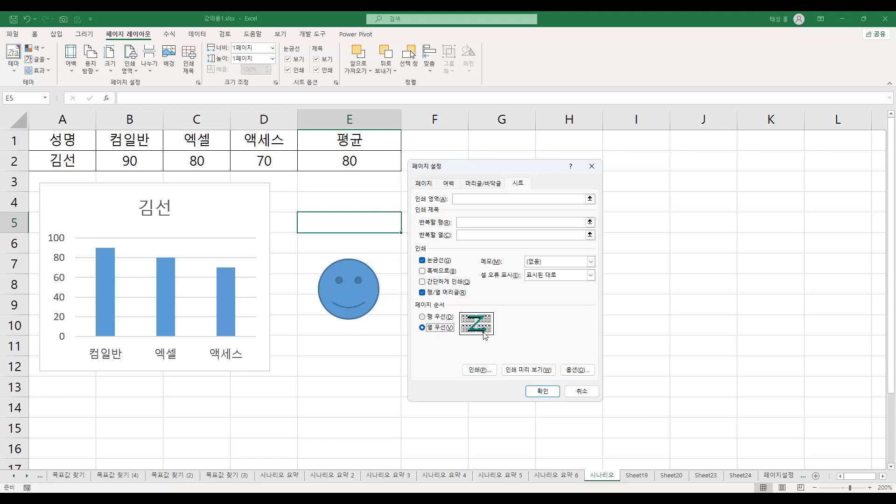